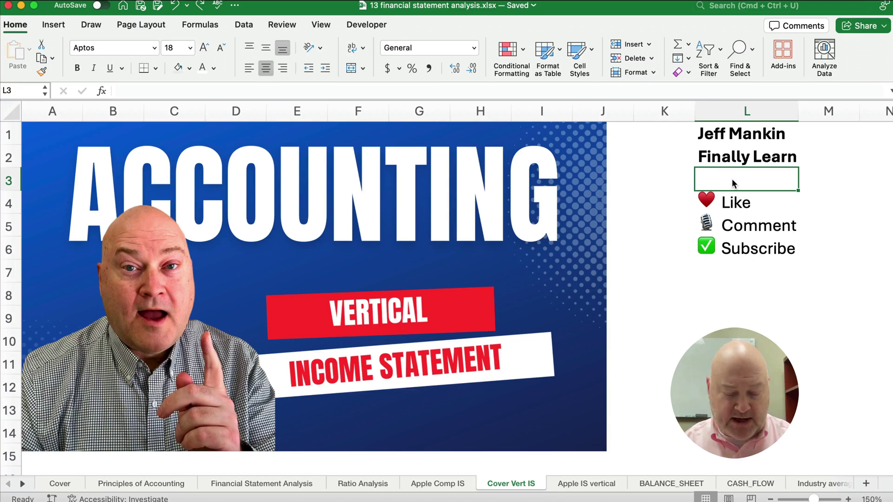
Move to the next sheet, Apple IS vertical, holding Apple's 2023 income statement.
key("alt+Right")
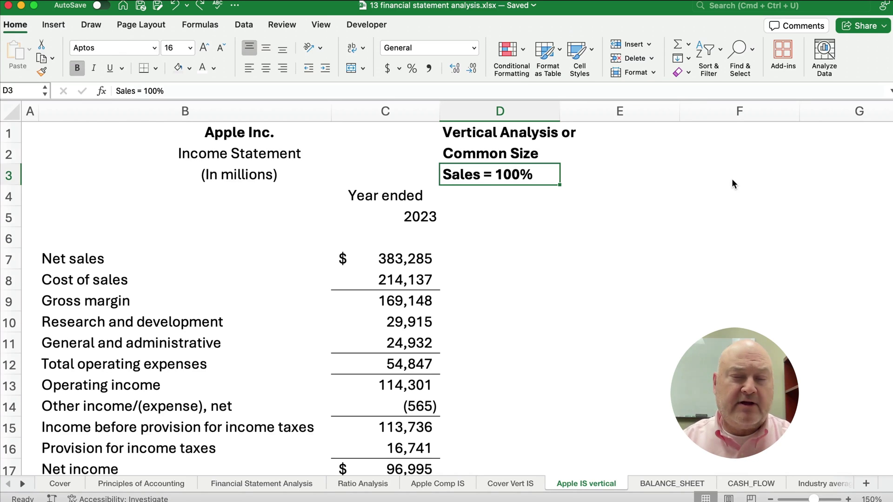
left_click(493, 158)
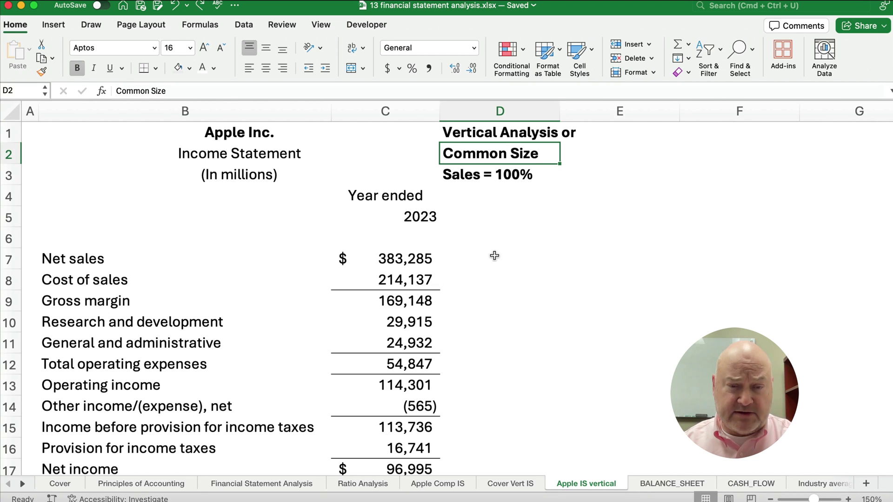
left_click(539, 259)
left_click(471, 179)
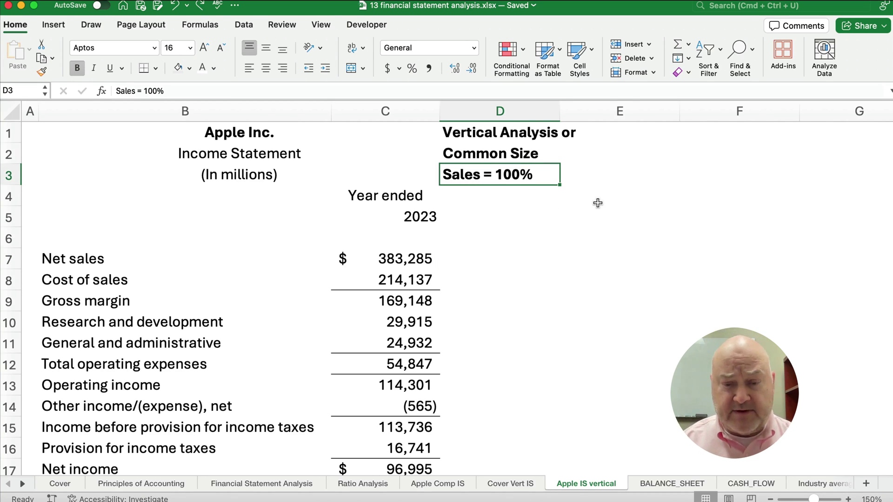
Enter =C7/$C$7 in D7 so Net sales divided by itself shows 1.
left_click(477, 255)
type("=")
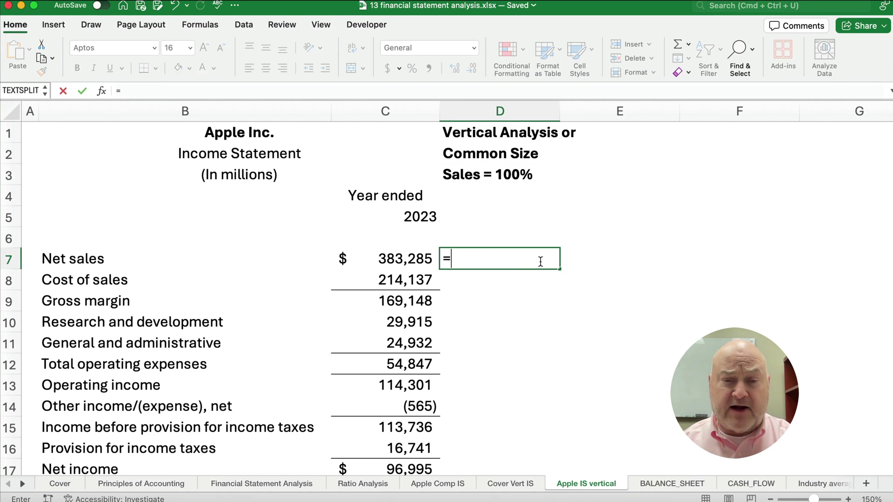
key("Left")
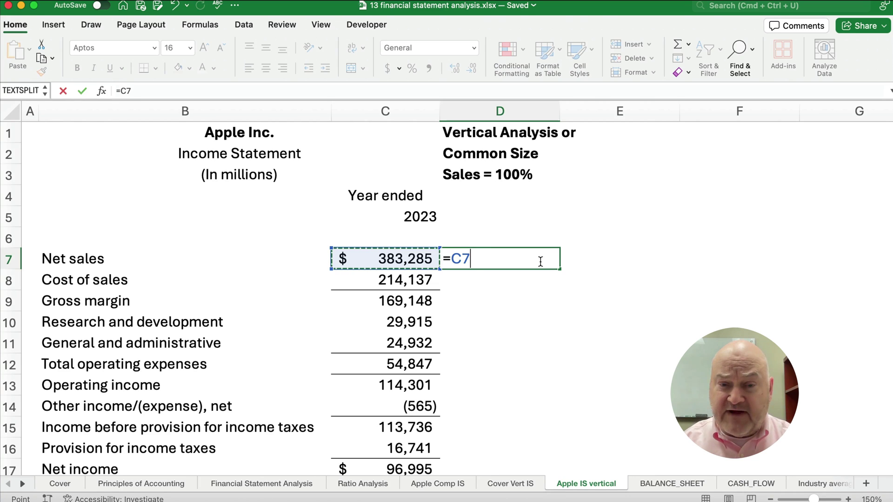
type("/")
key("Left")
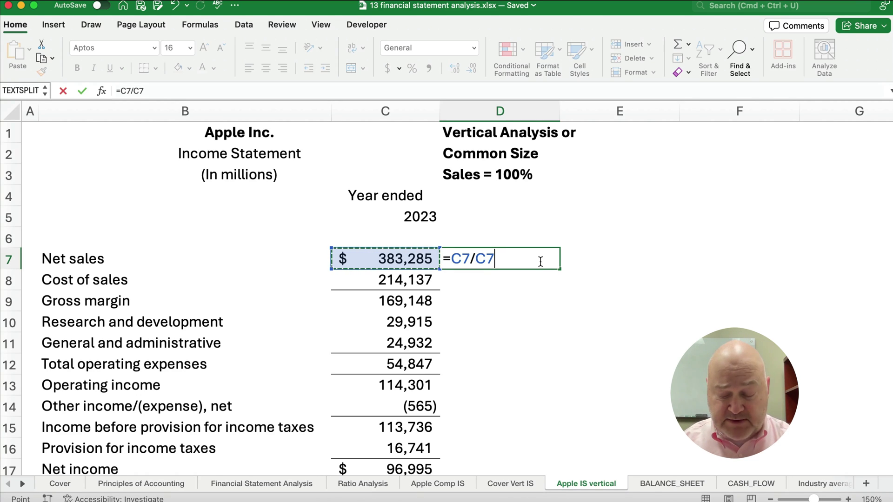
key("F4")
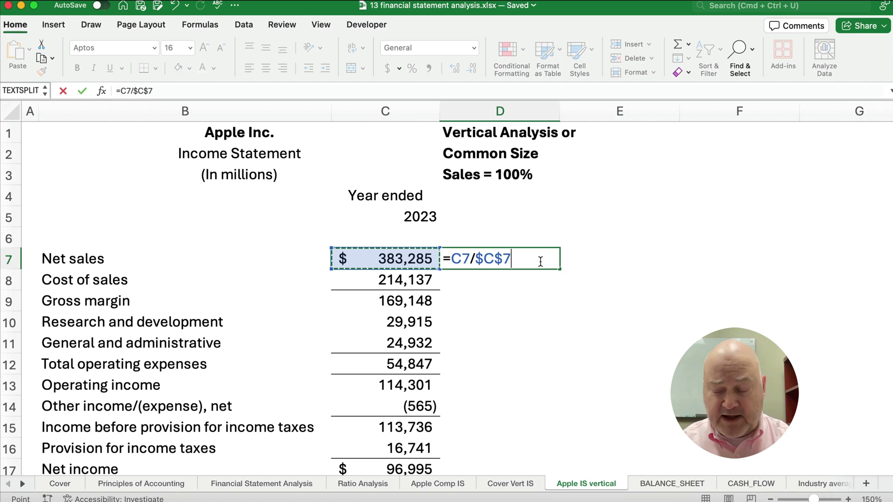
key("Return")
left_click(541, 264)
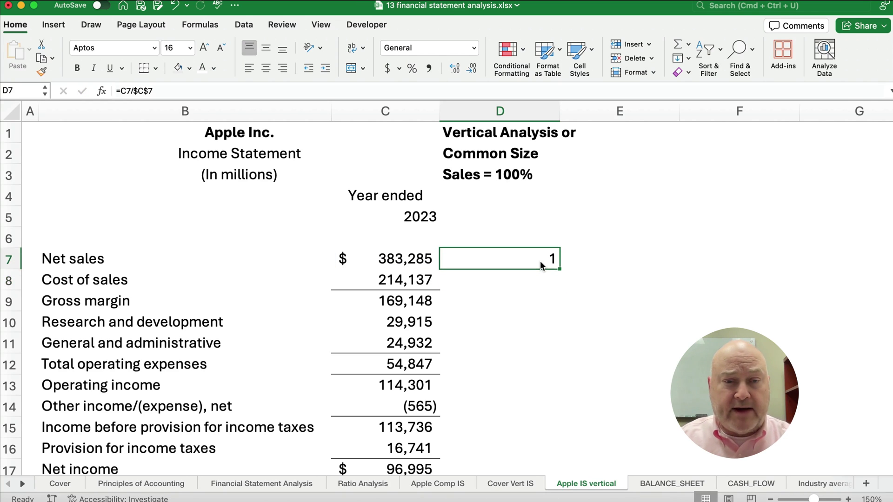
Format D7 as a percentage with one decimal place, showing 100.0%.
left_click(411, 69)
left_click(453, 69)
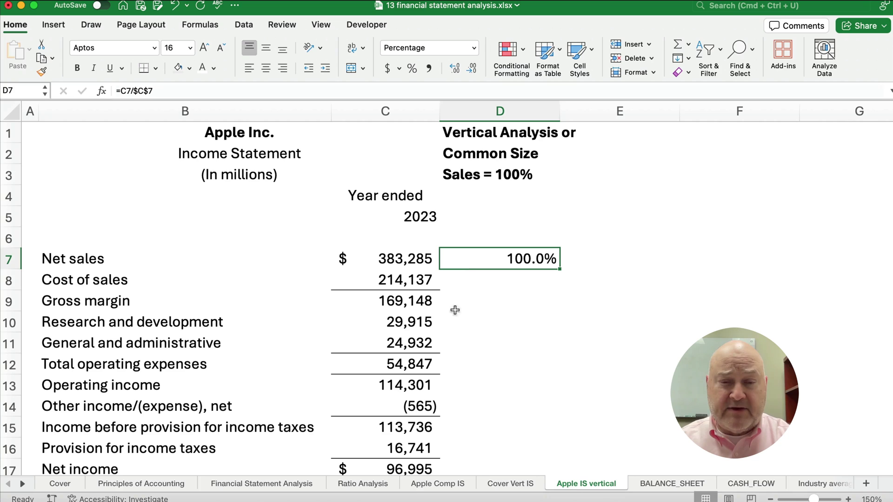
left_click(498, 278)
left_click(420, 277)
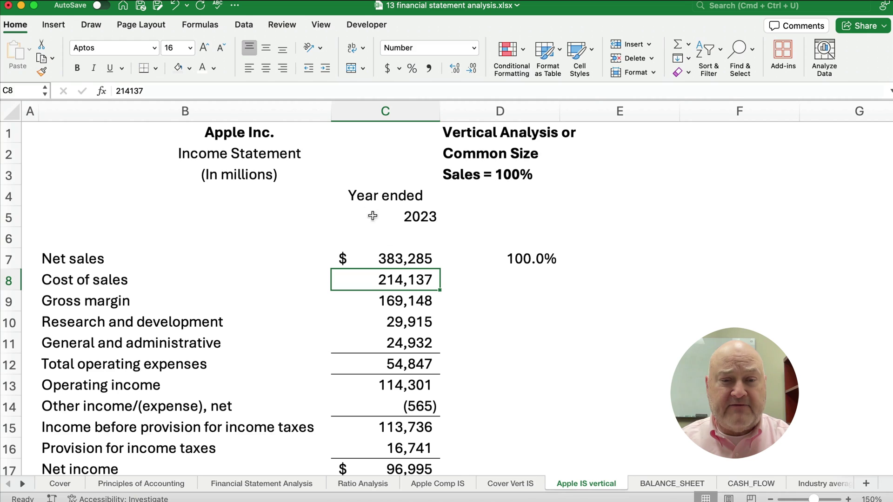
left_click(406, 260)
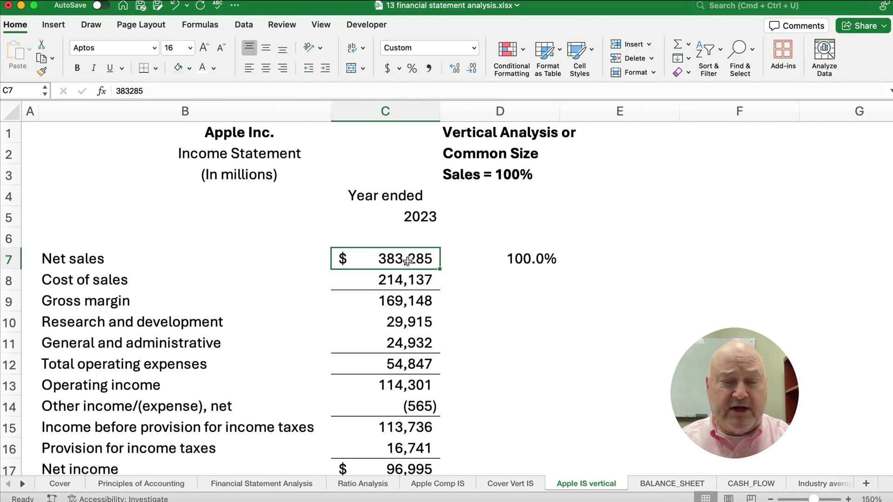
Fill D7 down to D9 (55.9%, 44.1%) and confirm D8 holds =C8/$C$7.
left_click(535, 259)
left_click_drag(560, 271, 556, 307)
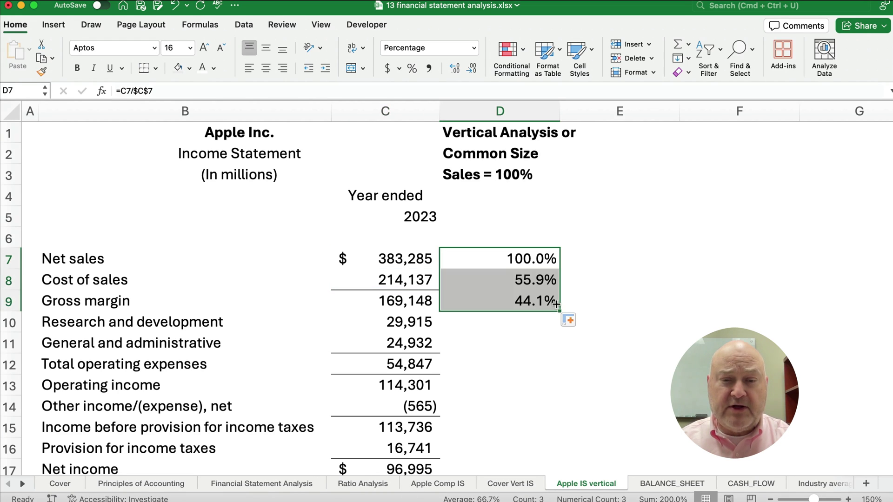
left_click(531, 282)
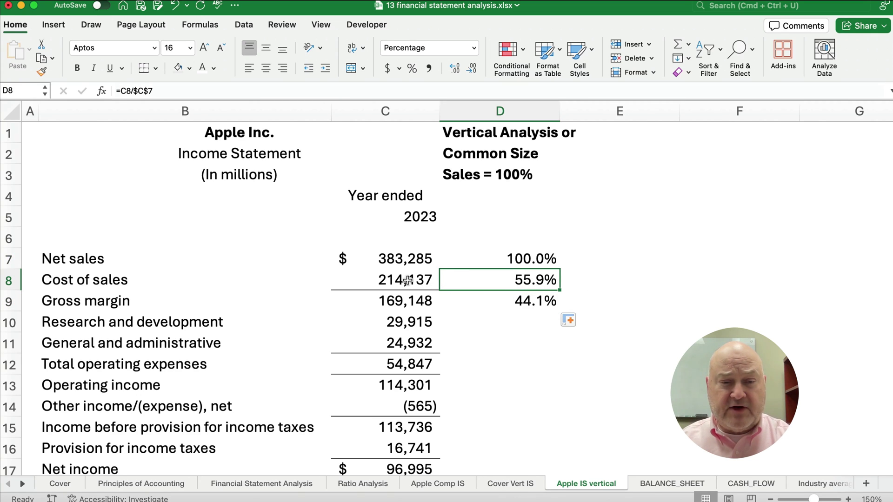
left_click(124, 90)
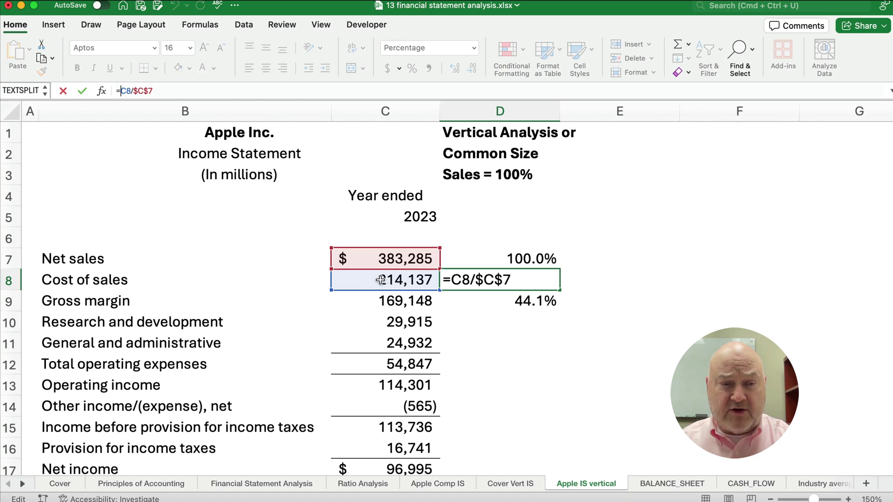
key("ctrl+Return")
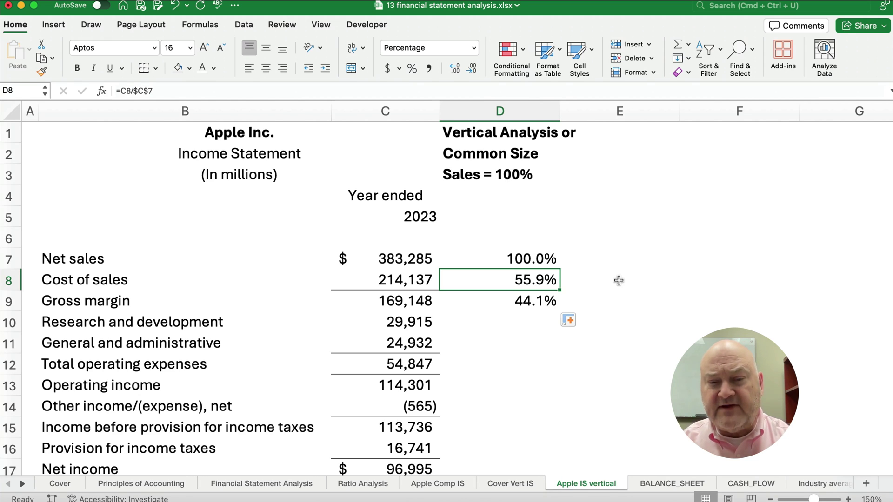
key("Down")
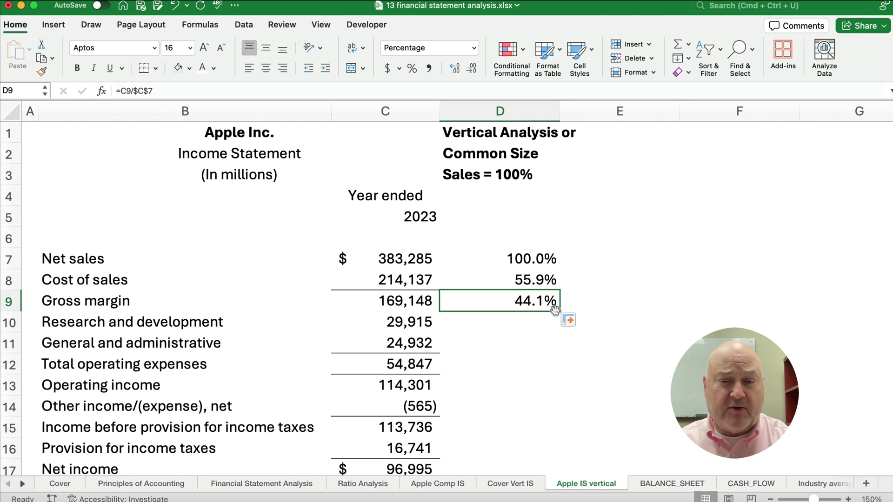
left_click_drag(560, 310, 548, 470)
scroll(512, 437, "down", 2)
left_click(501, 418)
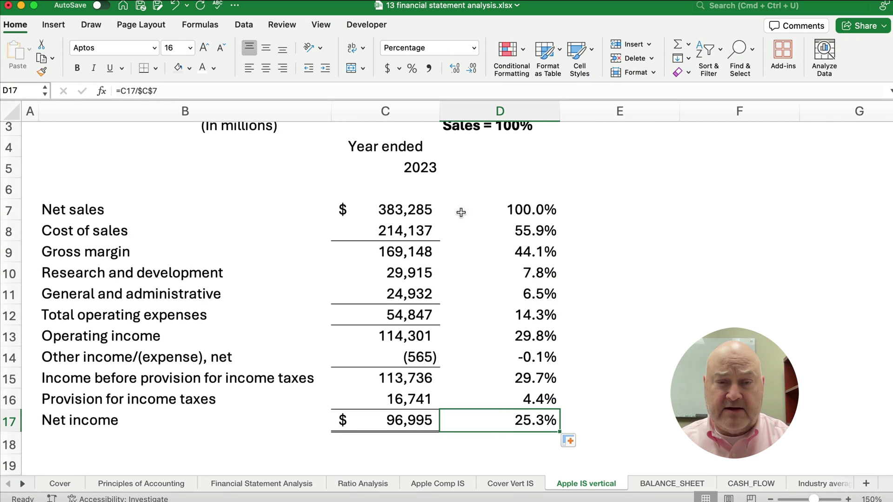
left_click_drag(400, 215, 406, 421)
double_click(411, 209)
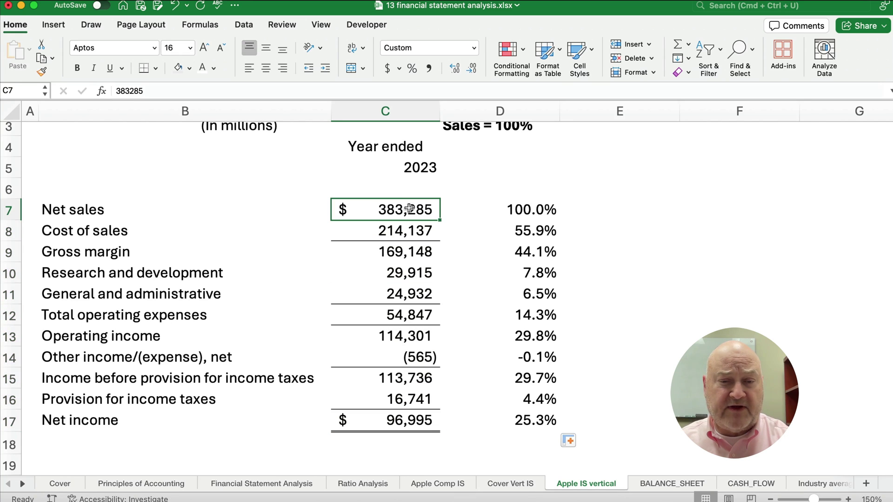
key("Escape")
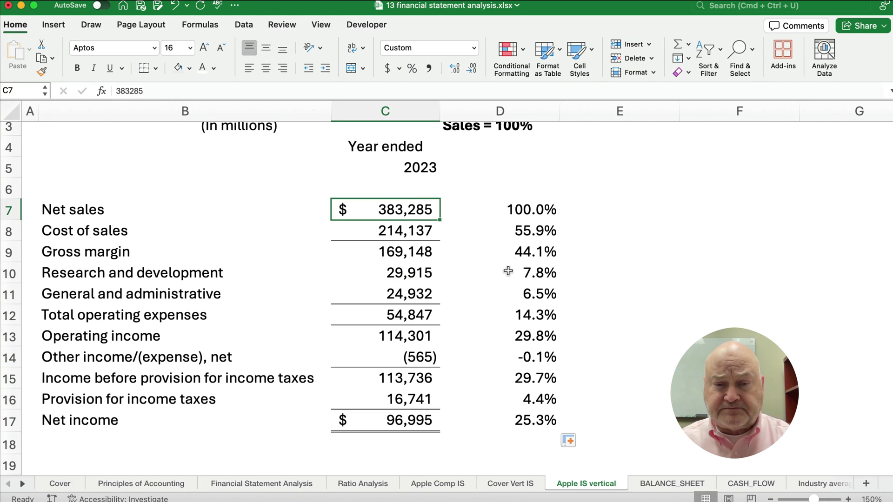
left_click(516, 319)
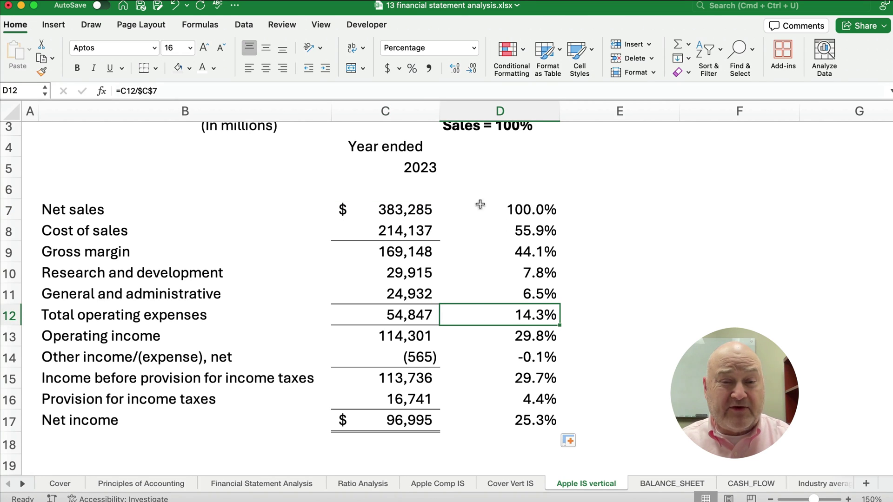
left_click(512, 380)
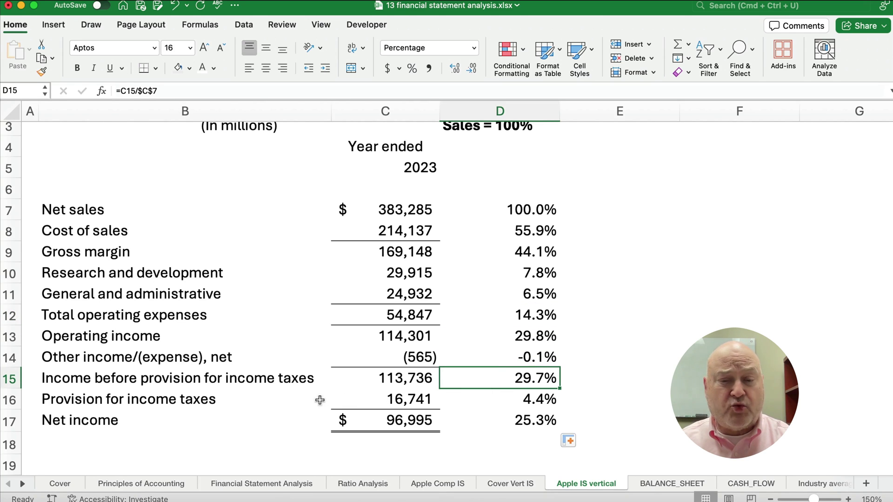
left_click(526, 401)
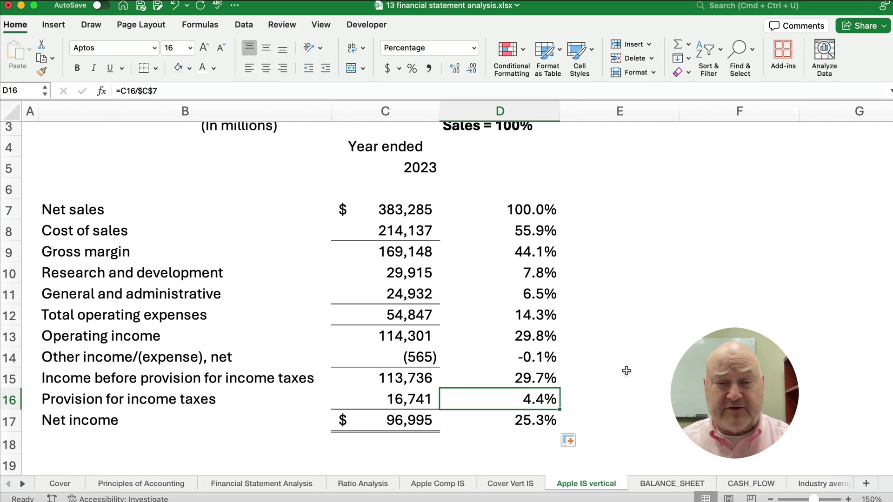
left_click(497, 421)
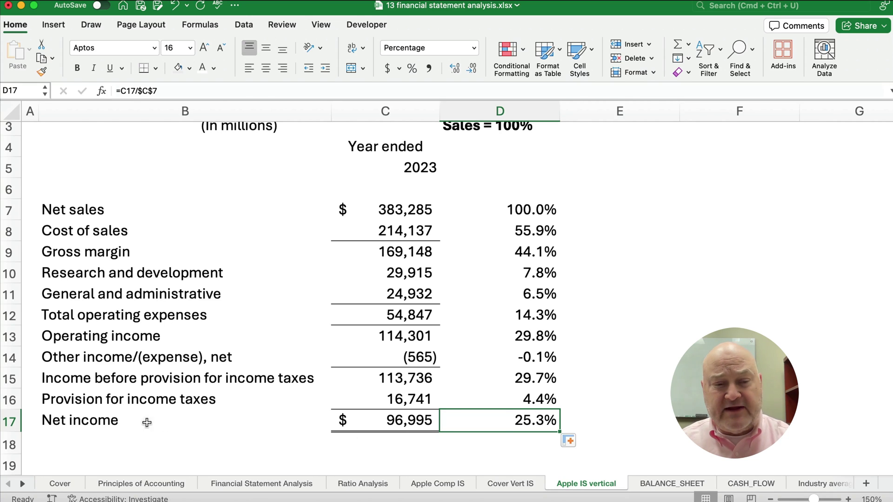
left_click_drag(98, 420, 493, 421)
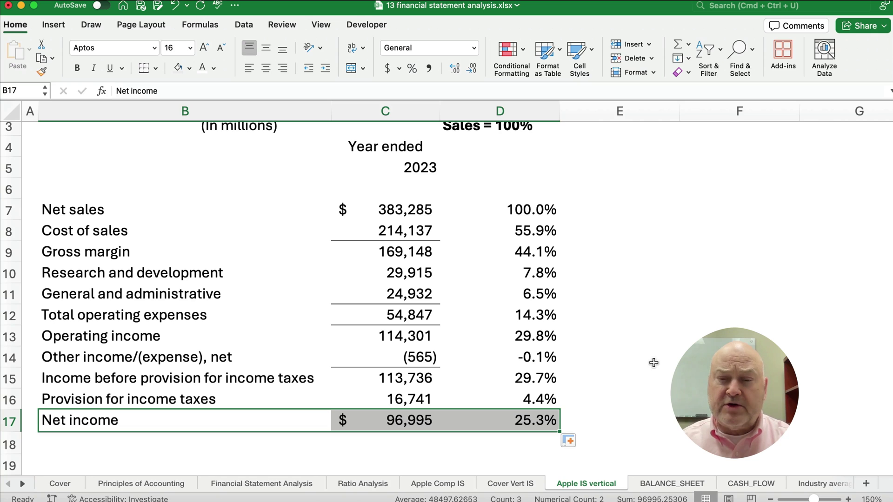
scroll(628, 365, "up", 1)
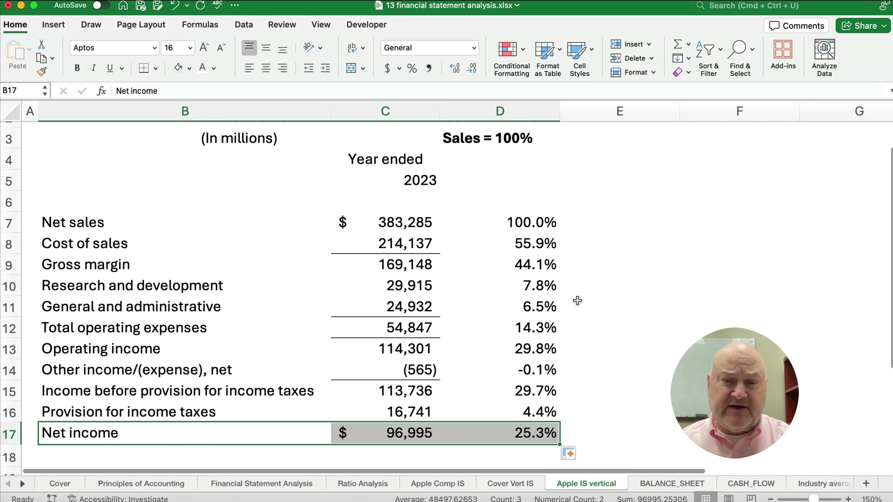
left_click(520, 223)
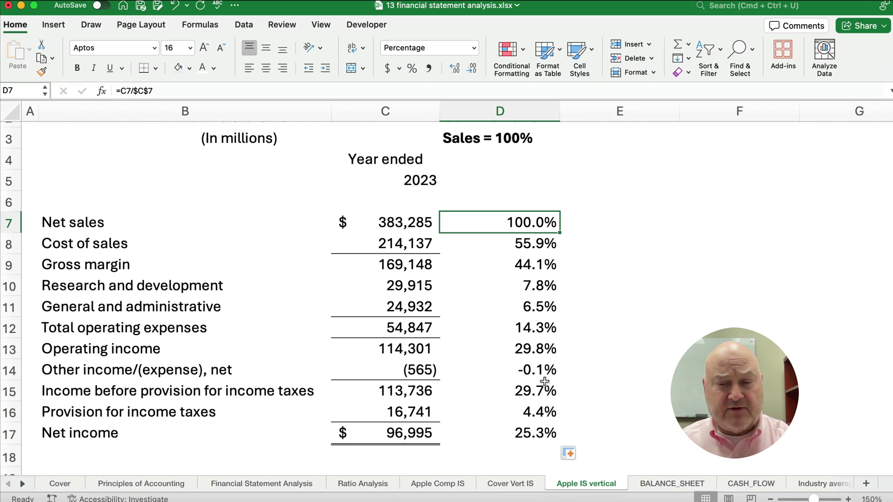
left_click(530, 431)
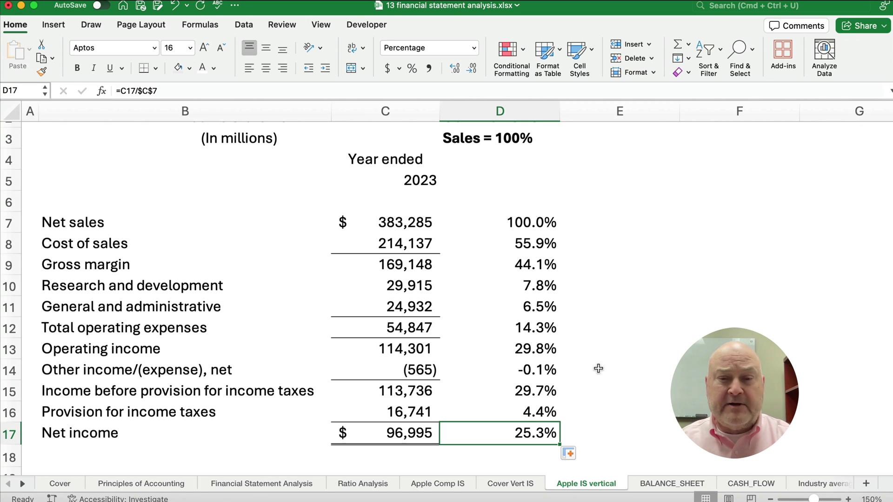
Copy D7's percentage format into E7 and enter 100% as the comparison net sales.
left_click(605, 226)
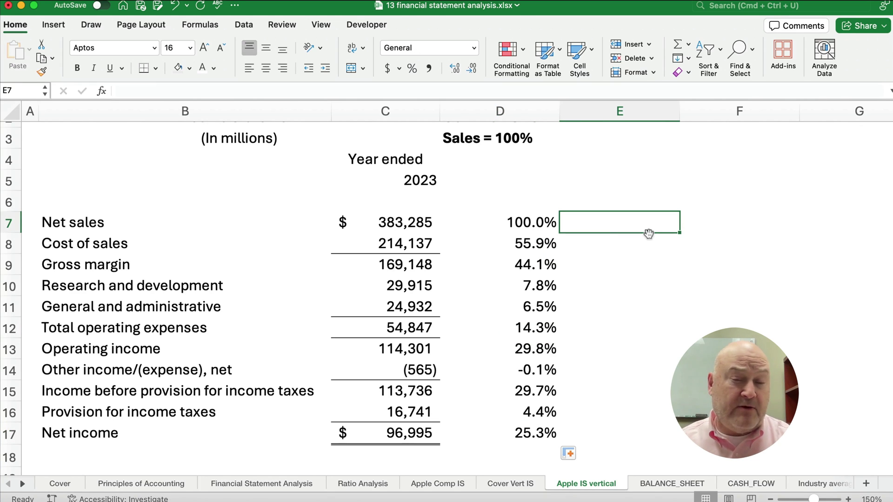
key("Down")
key("Down")
key("Down")
key("Down")
key("Down")
key("Down")
key("Down")
key("Down")
key("Down")
key("Down")
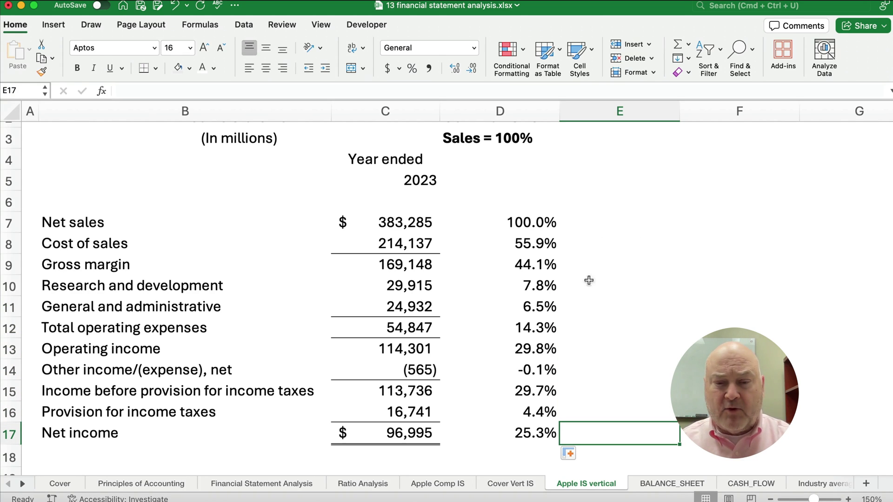
left_click(614, 225)
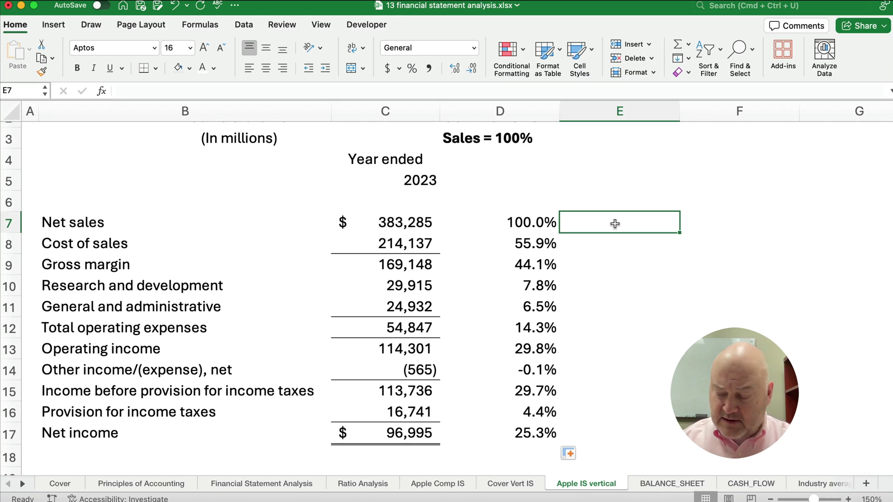
left_click(535, 222)
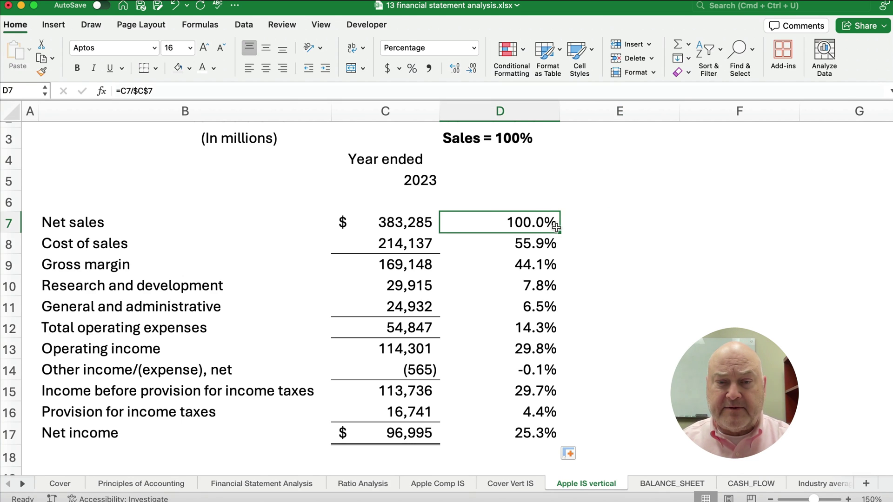
left_click_drag(603, 229, 624, 224)
left_click(624, 224)
type("100")
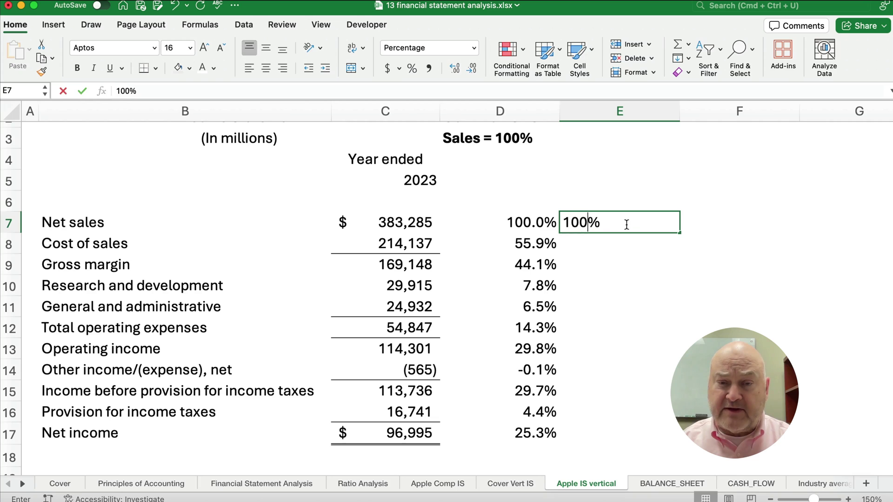
key("Return")
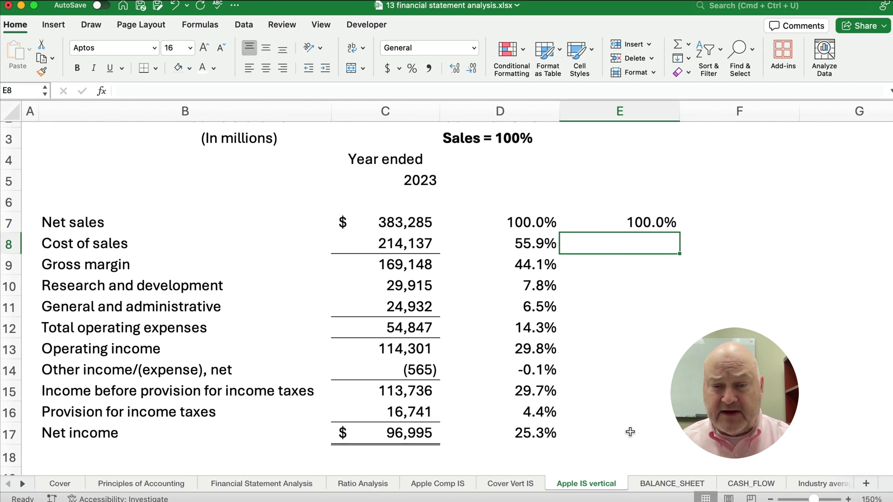
Copy D17's percentage format into E17 and enter 3.5% as the comparison net income.
left_click(550, 433)
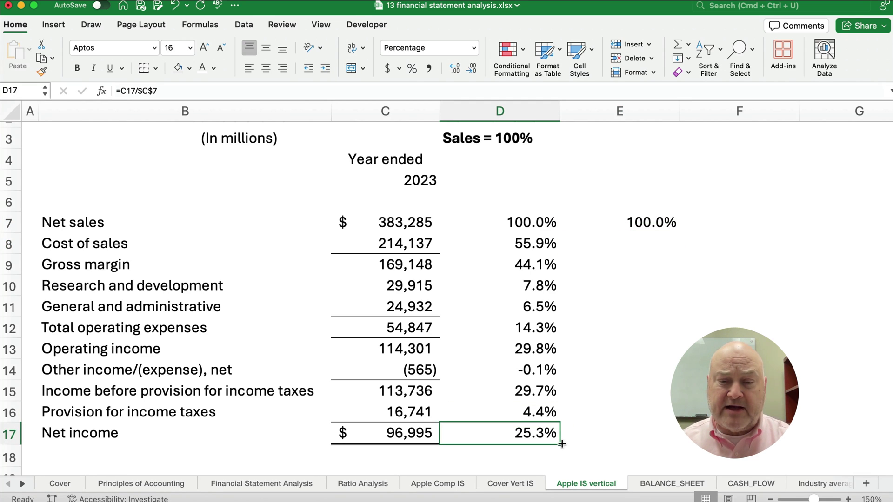
left_click_drag(561, 445, 647, 435)
left_click(647, 436)
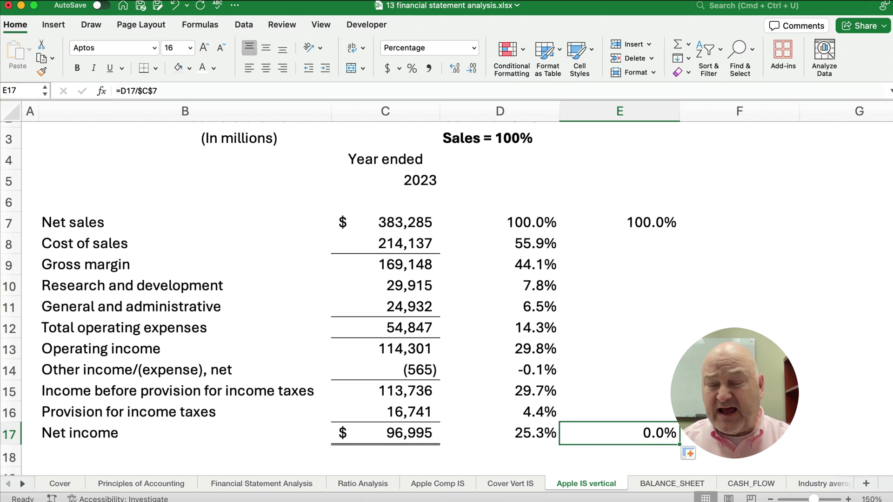
type("3.5")
key("Return")
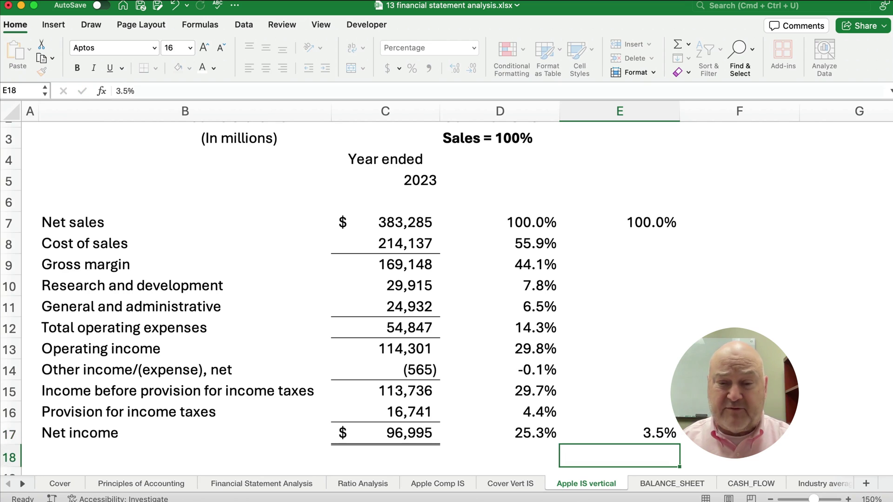
left_click(620, 433)
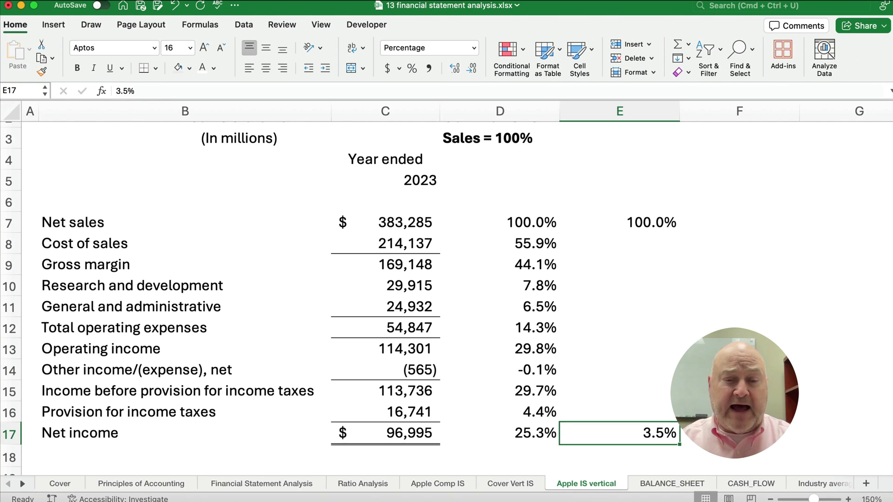